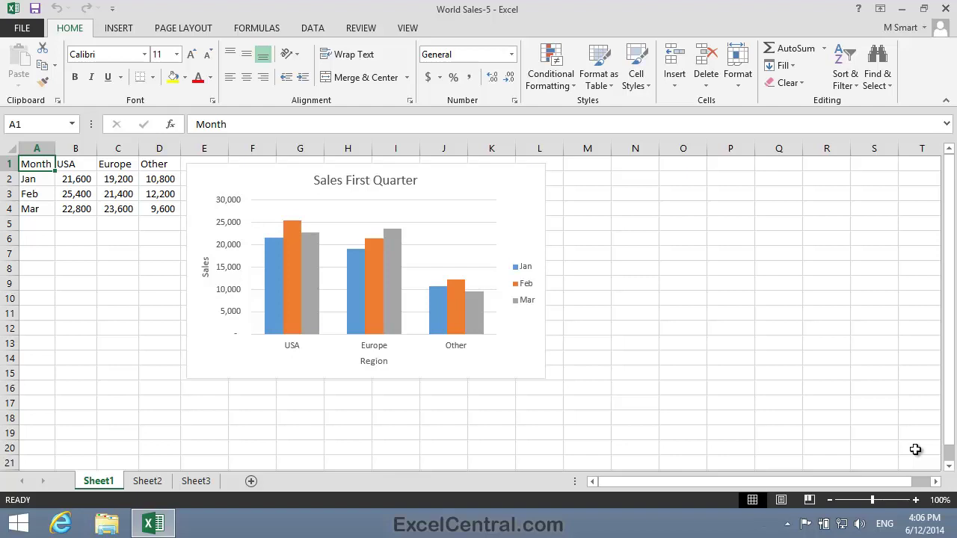
Step: Drag the Sales First Quarter title from the chart's centre to its top-left corner
{"action": "left_click", "coordinate": [402, 178]}
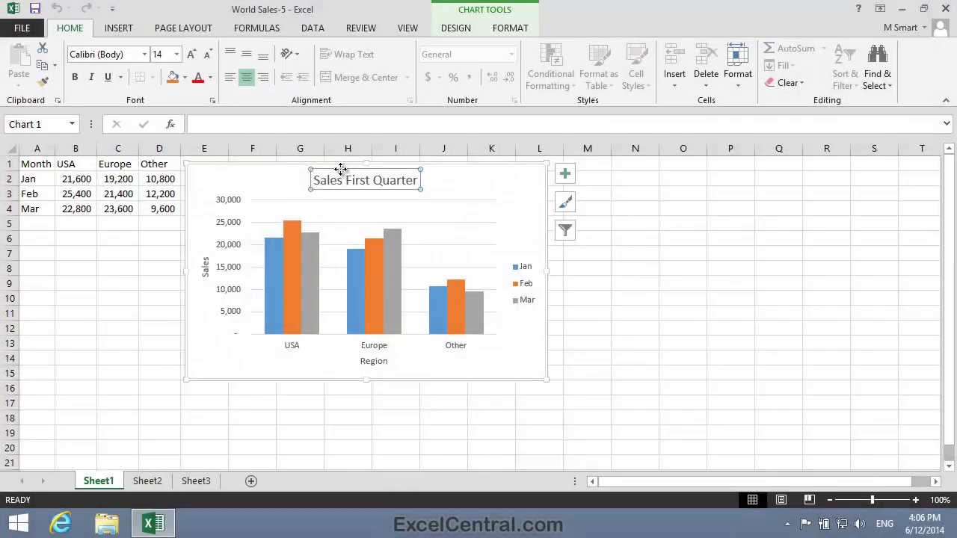
{"action": "left_click_drag", "start_coordinate": [342, 170], "coordinate": [245, 169]}
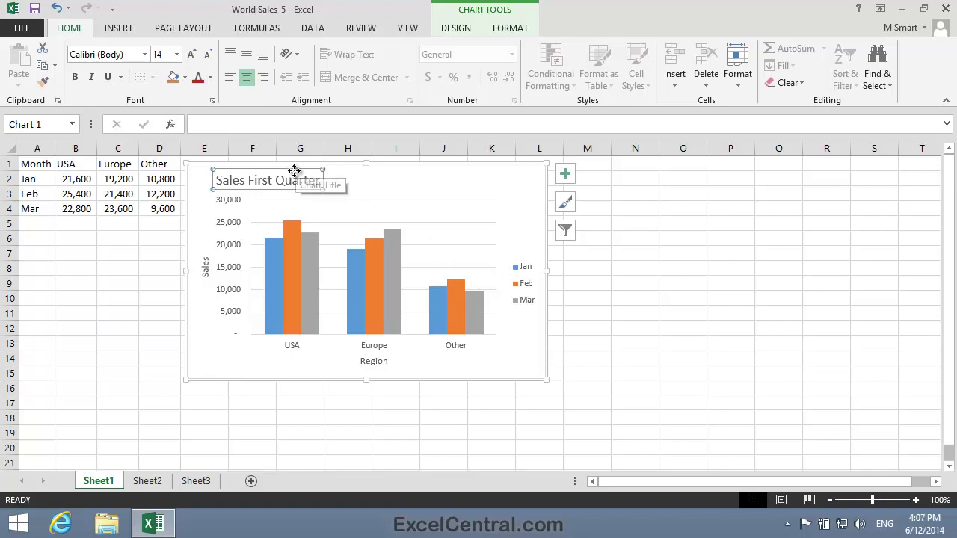
{"action": "mouse_move", "coordinate": [295, 168]}
{"action": "left_mouse_down"}
{"action": "mouse_move", "coordinate": [426, 166]}
{"action": "mouse_move", "coordinate": [406, 169]}
{"action": "mouse_move", "coordinate": [427, 176]}
{"action": "mouse_move", "coordinate": [414, 167]}
{"action": "mouse_move", "coordinate": [299, 167]}
{"action": "left_mouse_up"}
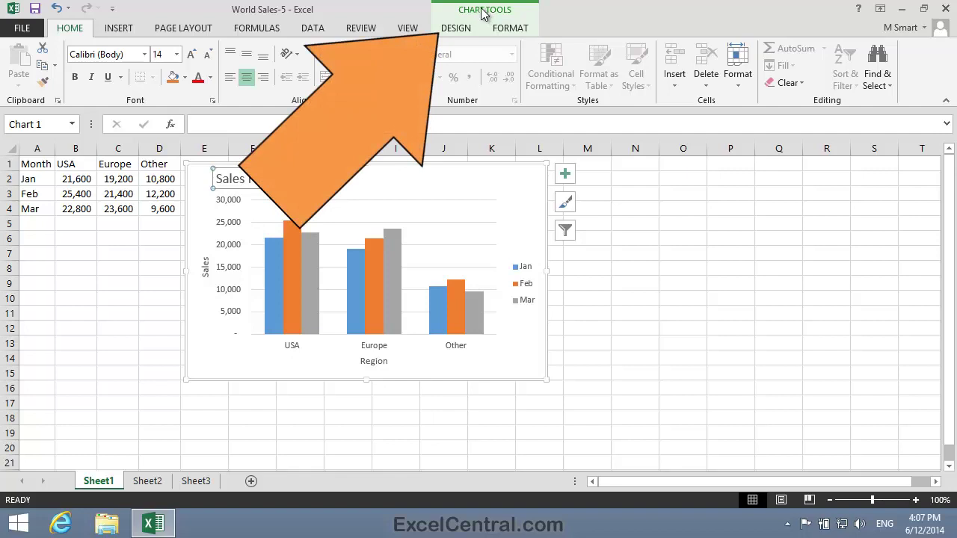
Step: Restore the Sales First Quarter title centred over the columns using Chart Title > Above Chart
{"action": "left_click", "coordinate": [459, 30]}
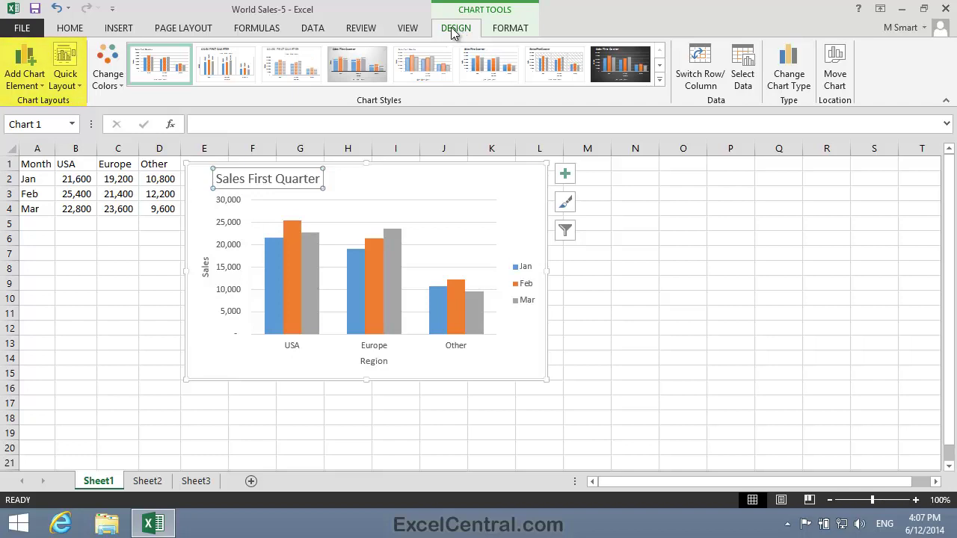
{"action": "left_click", "coordinate": [30, 84]}
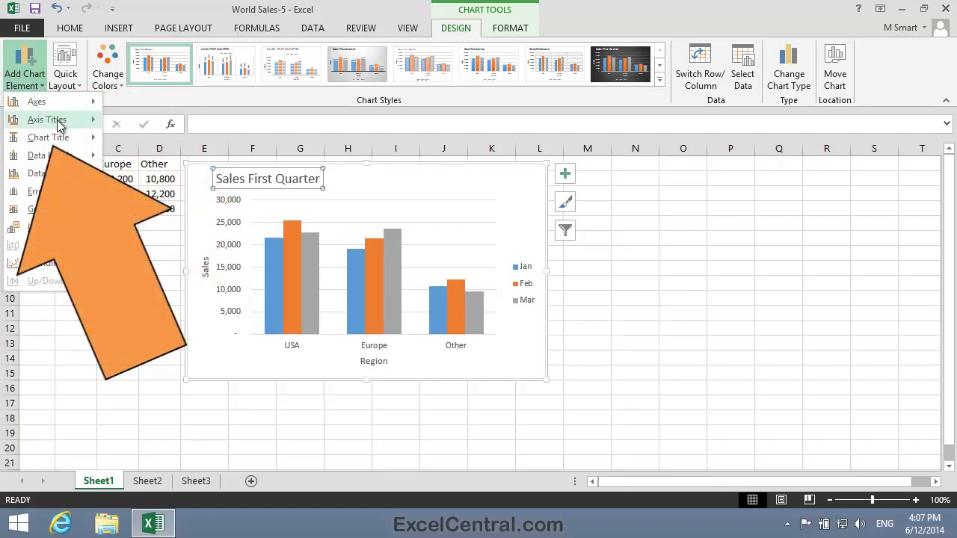
{"action": "mouse_move", "coordinate": [49, 137]}
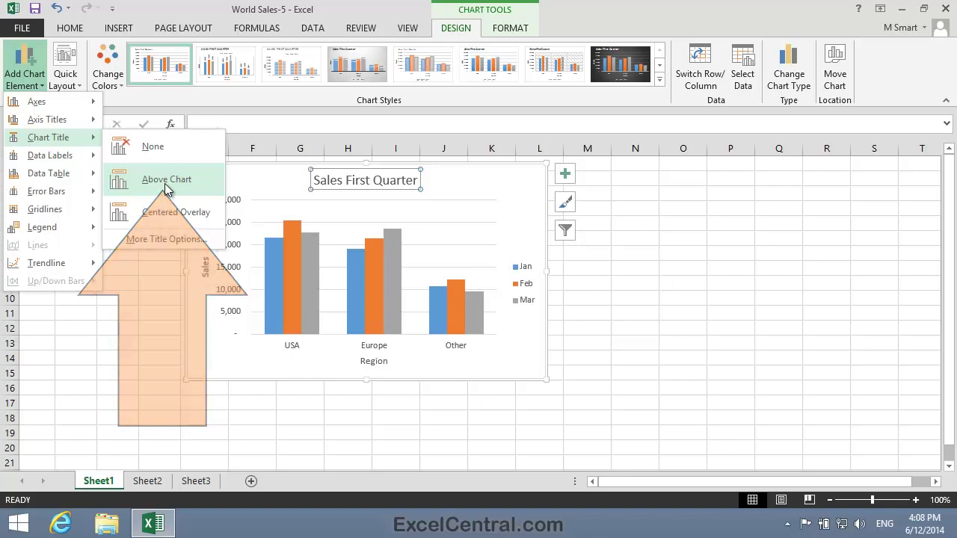
{"action": "left_click", "coordinate": [166, 183]}
{"action": "left_click", "coordinate": [652, 238]}
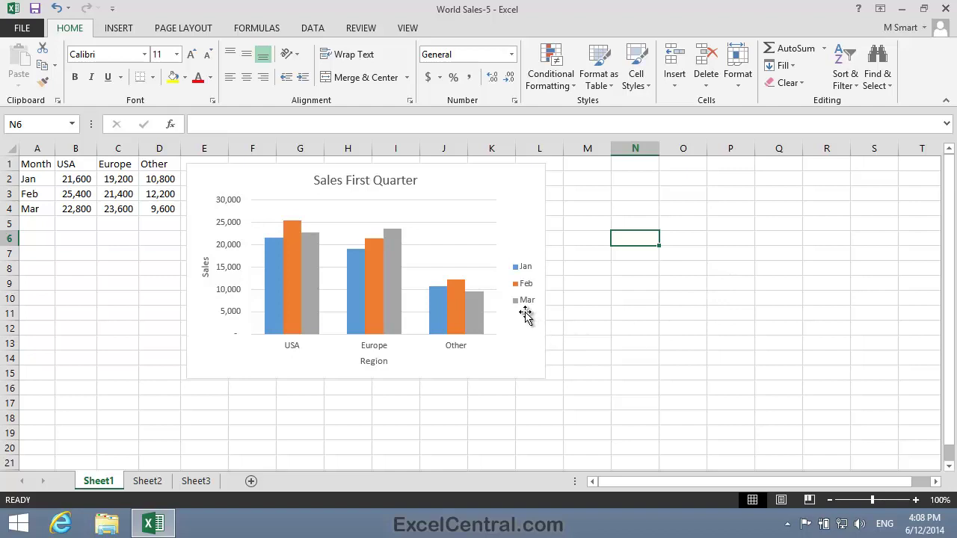
Step: Delete the Jan/Feb/Mar legend so the columns widen, then reselect the chart
{"action": "left_click", "coordinate": [524, 303]}
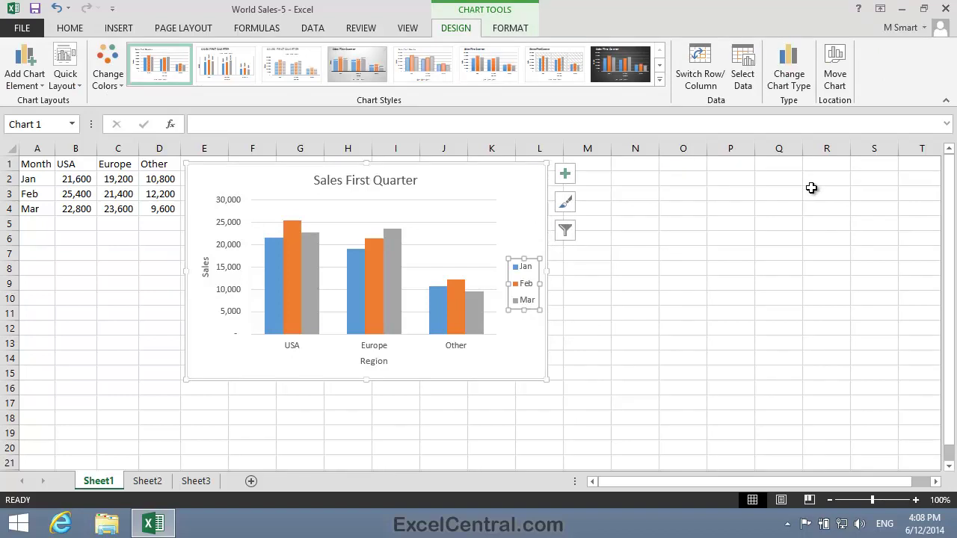
{"action": "key", "text": "Delete"}
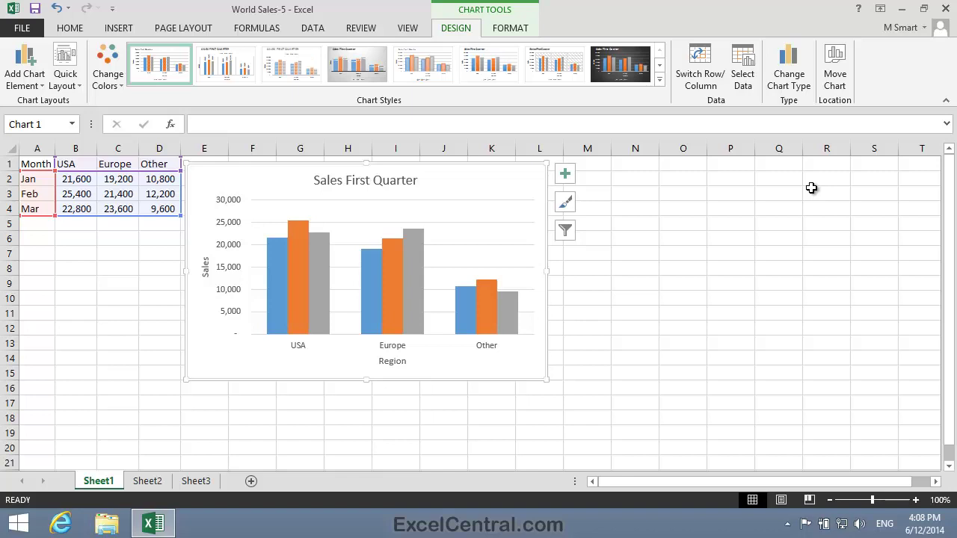
{"action": "left_click", "coordinate": [688, 358]}
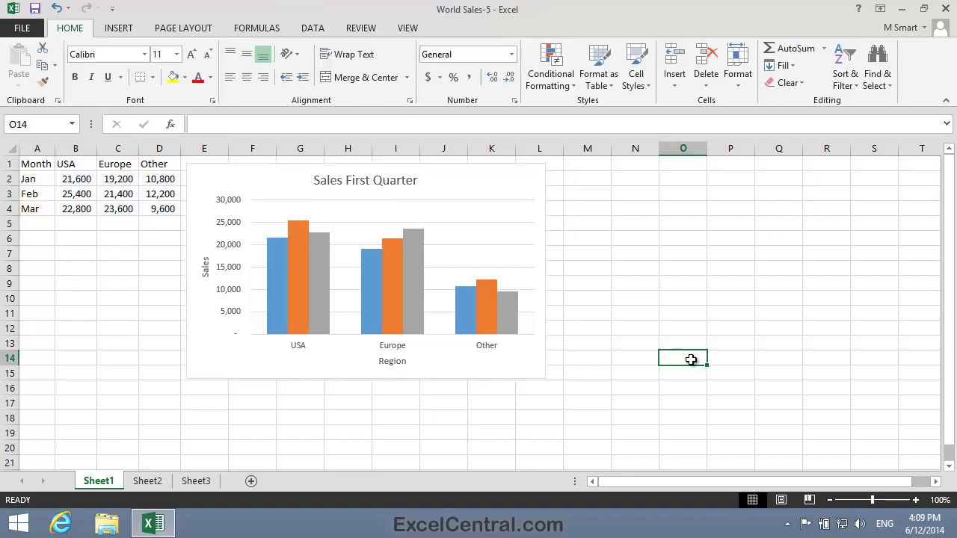
{"action": "left_click", "coordinate": [536, 366]}
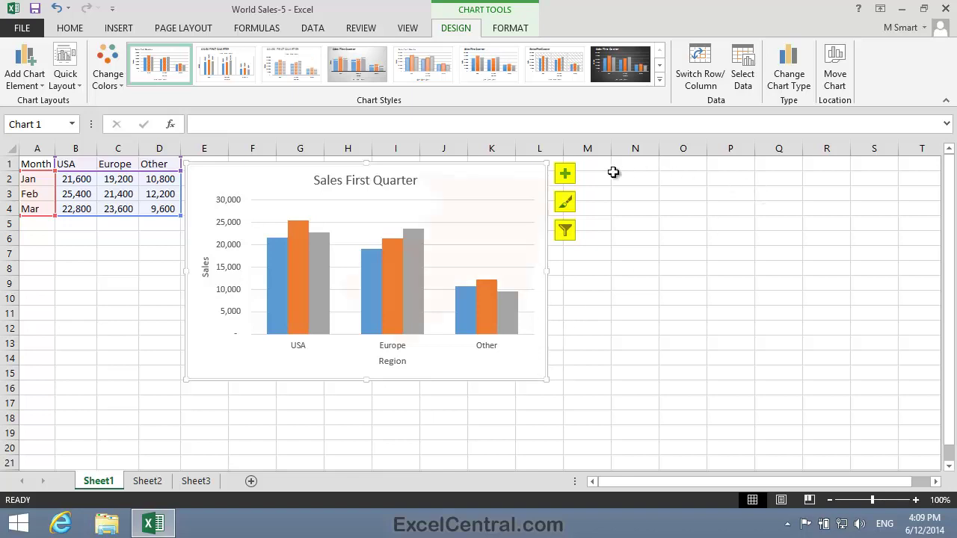
Step: Re-add the Jan/Feb/Mar legend in the Top position under the title, then select it
{"action": "left_click", "coordinate": [565, 176]}
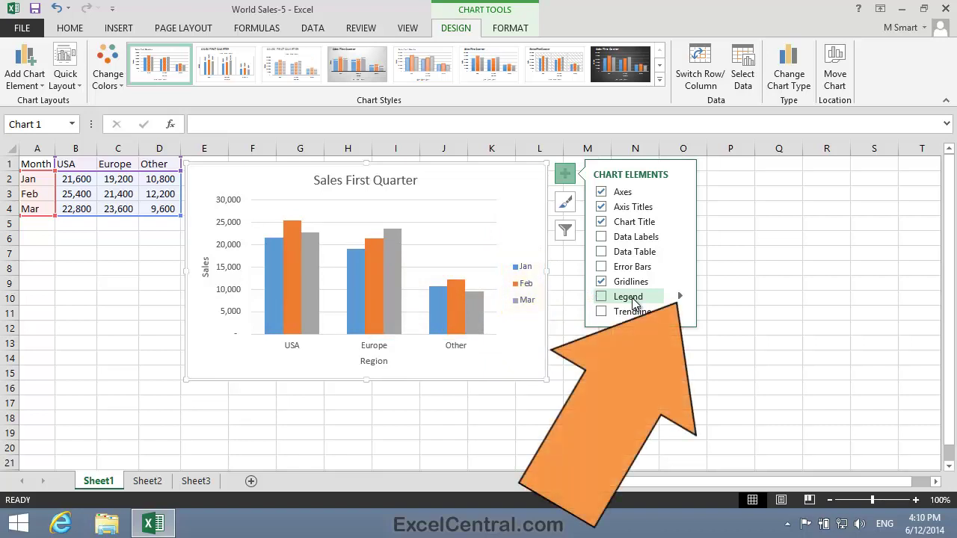
{"action": "left_click", "coordinate": [680, 297]}
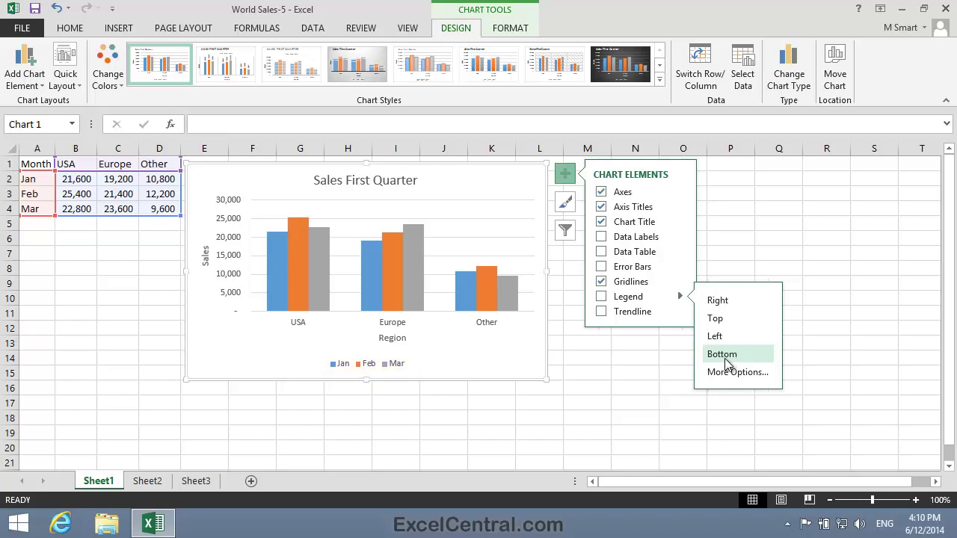
{"action": "left_click", "coordinate": [714, 322]}
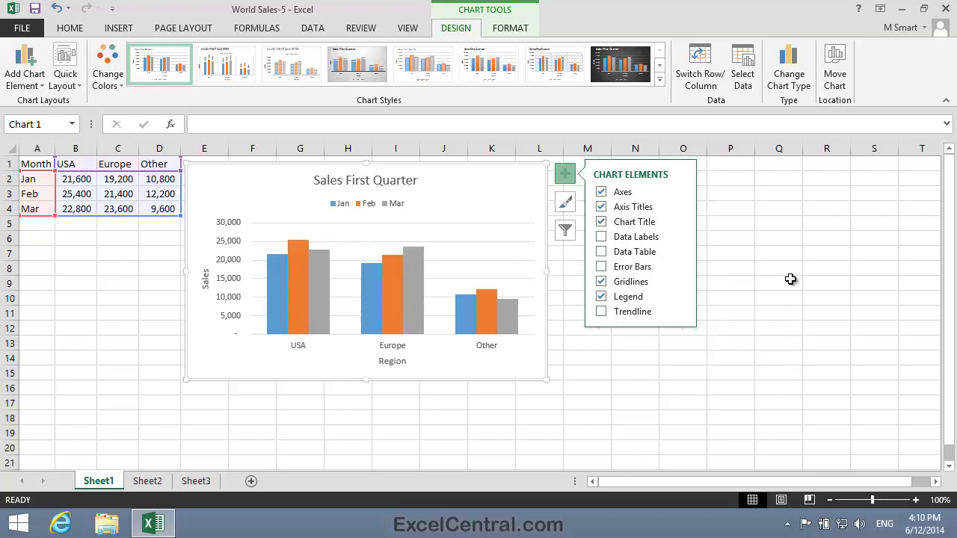
{"action": "left_click", "coordinate": [790, 279]}
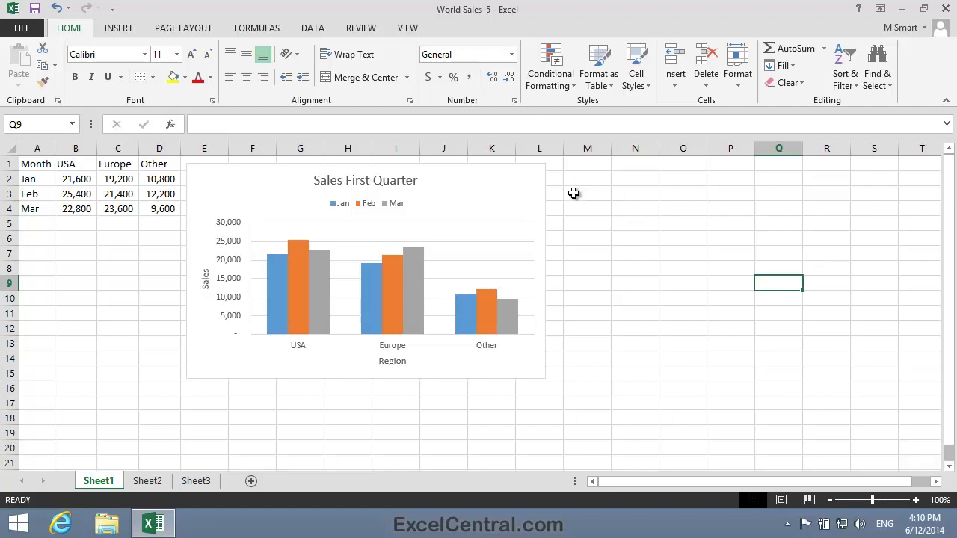
{"action": "left_click", "coordinate": [410, 204]}
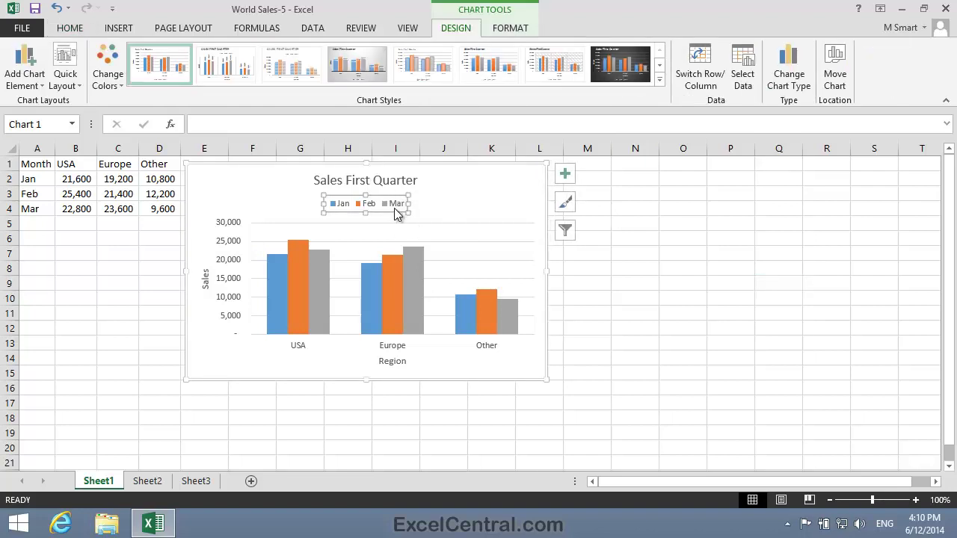
Step: Give the legend a solid black border line in the Format Legend pane
{"action": "right_click", "coordinate": [396, 214]}
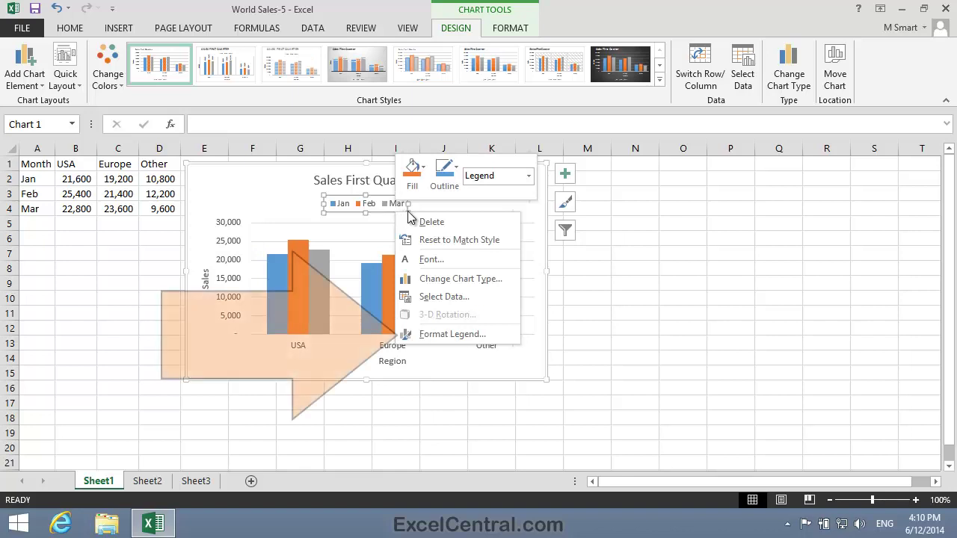
{"action": "left_click", "coordinate": [472, 333]}
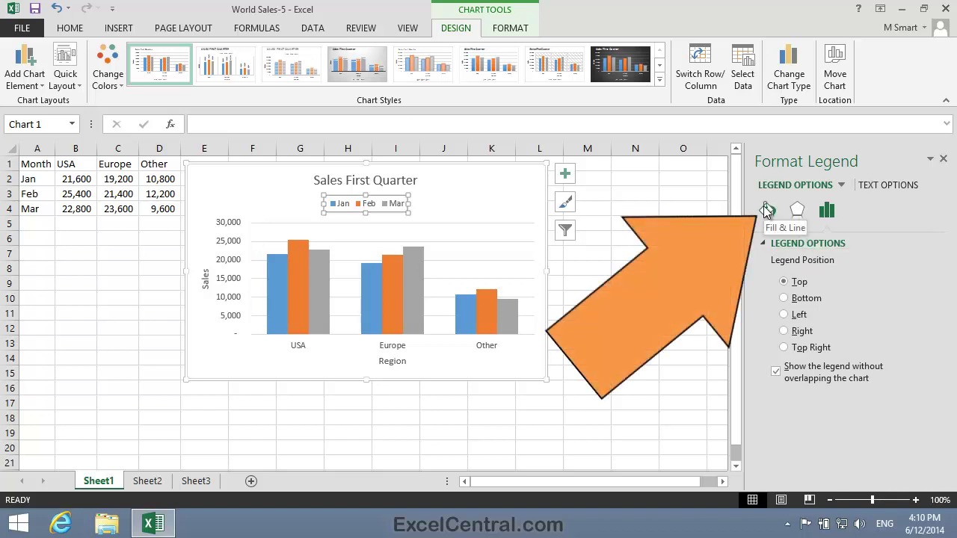
{"action": "left_click", "coordinate": [764, 206]}
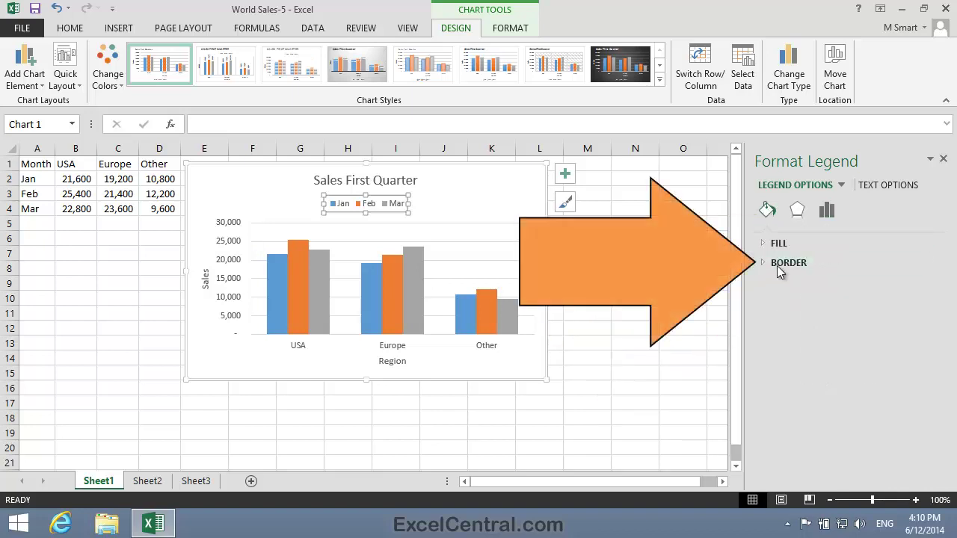
{"action": "left_click", "coordinate": [773, 263]}
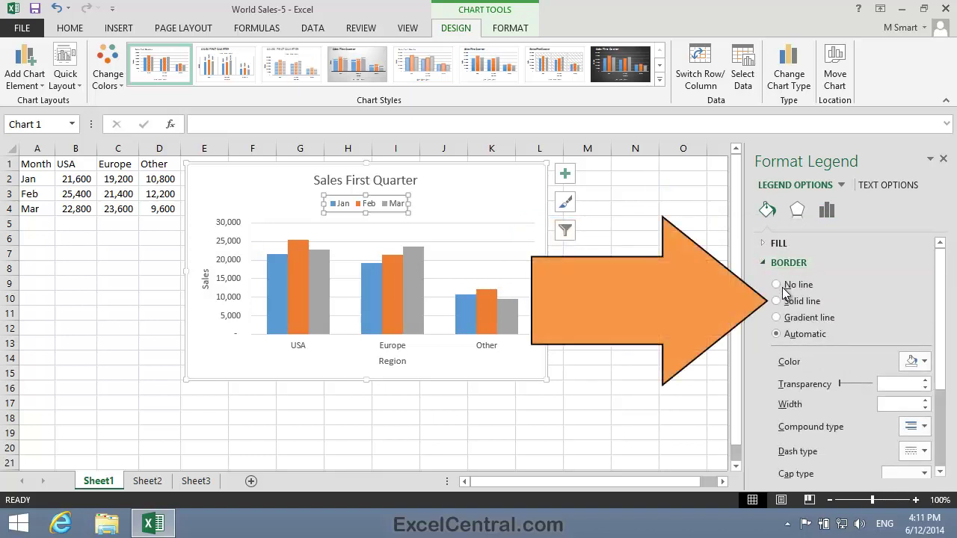
{"action": "left_click", "coordinate": [776, 300]}
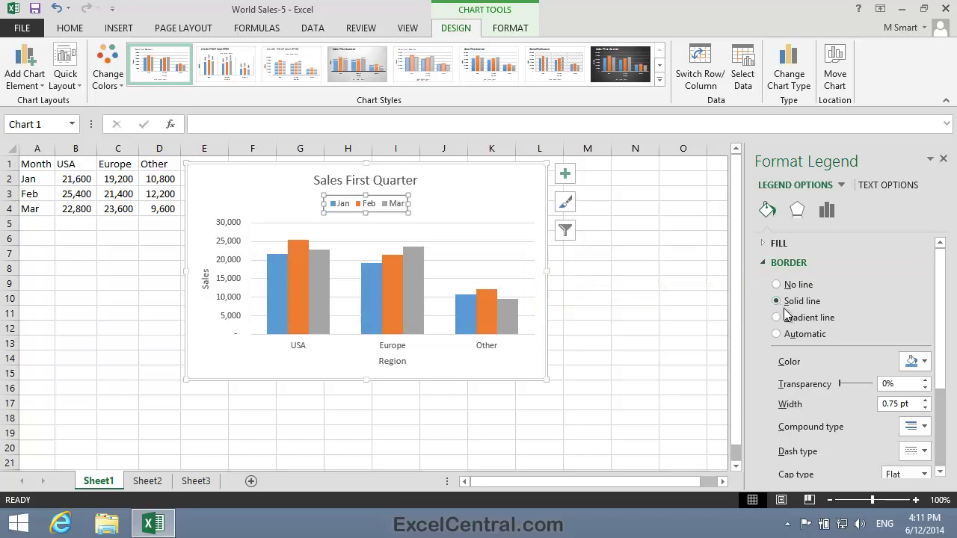
{"action": "left_click", "coordinate": [925, 361]}
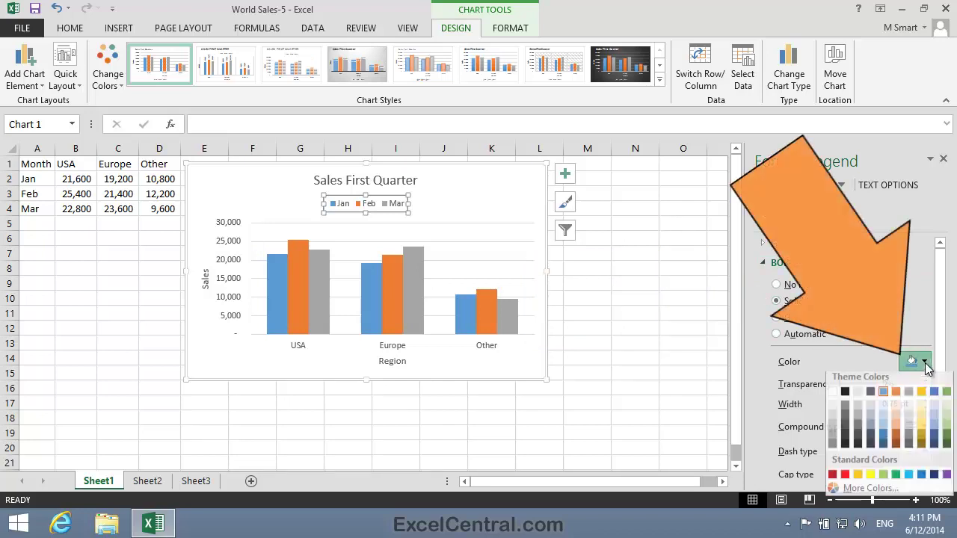
{"action": "left_click", "coordinate": [845, 396]}
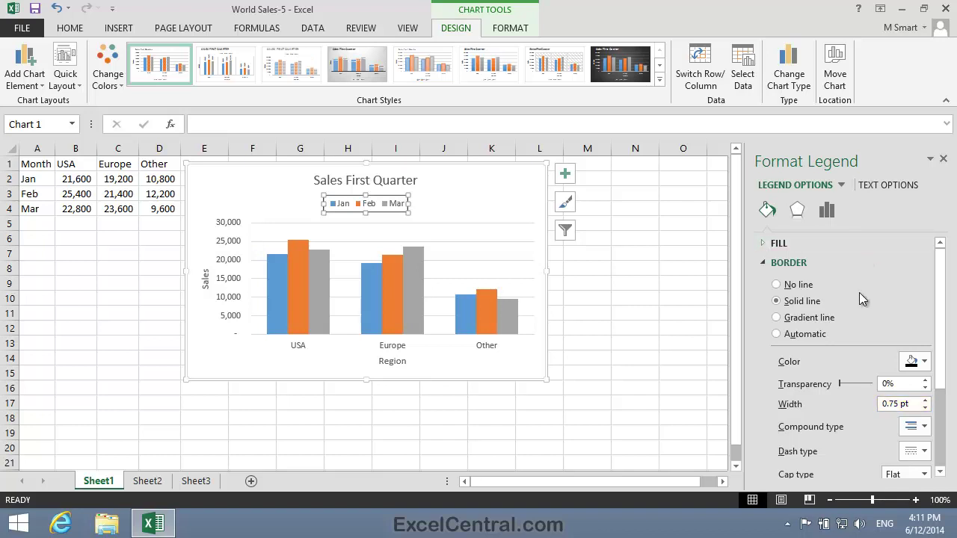
{"action": "left_click", "coordinate": [944, 160]}
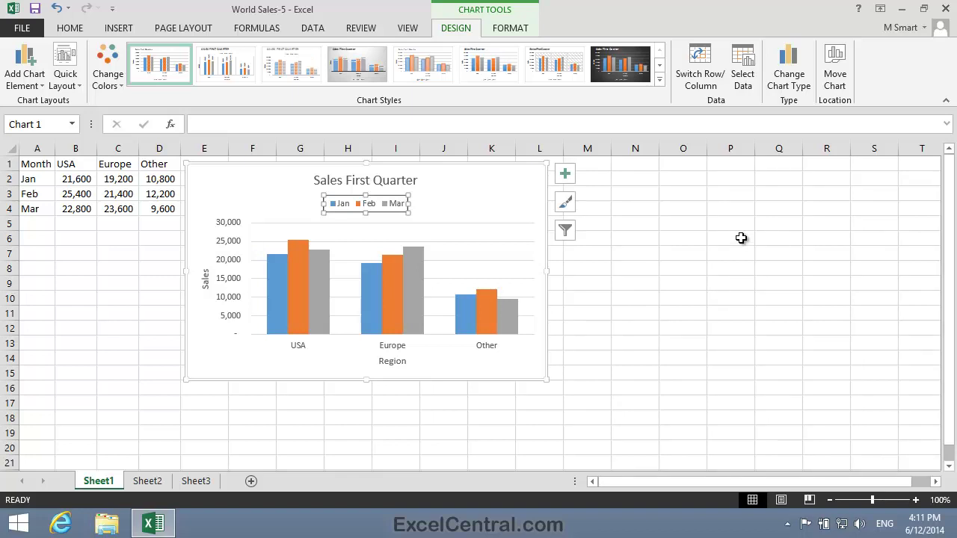
Step: Drag the legend's right and left handles out to the chart edges, spreading Jan/Feb/Mar evenly
{"action": "left_click", "coordinate": [741, 238]}
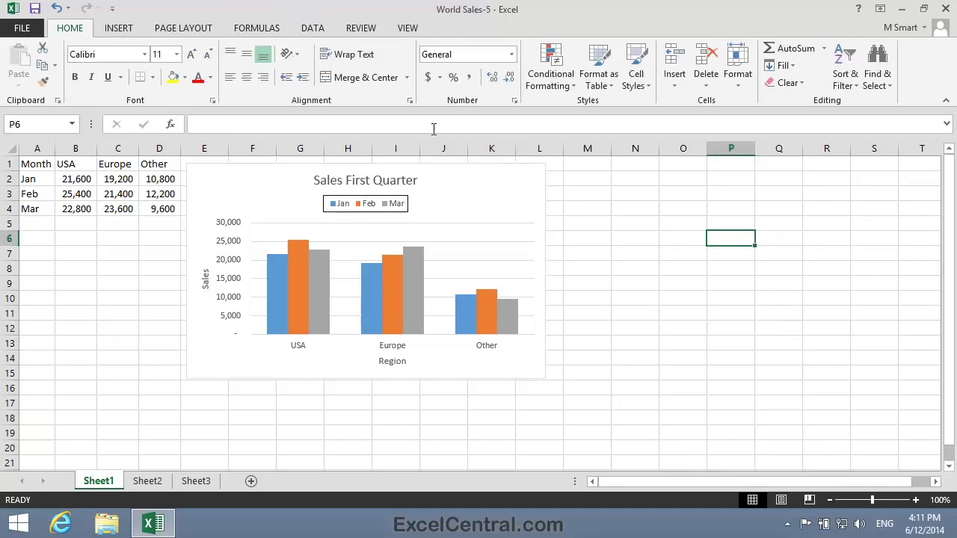
{"action": "left_click", "coordinate": [376, 210]}
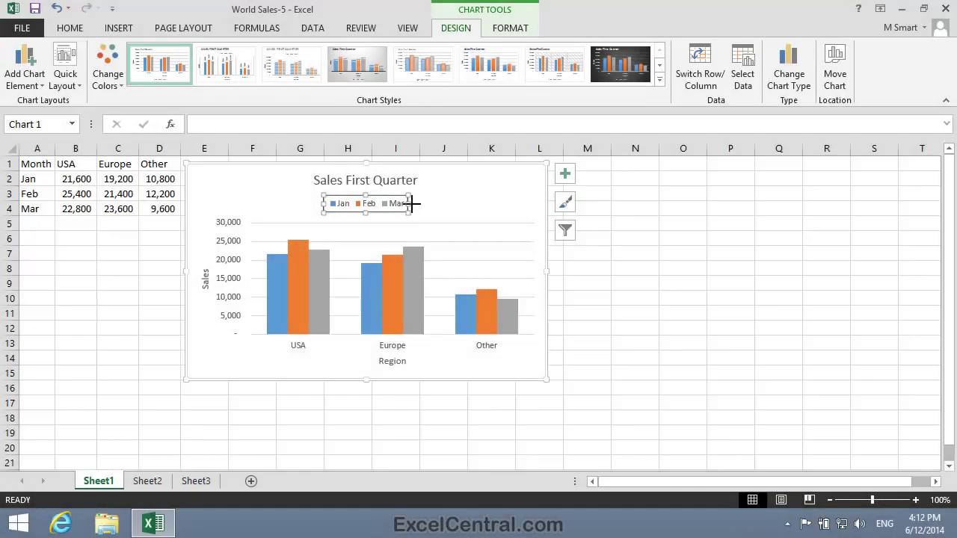
{"action": "left_click_drag", "start_coordinate": [410, 203], "coordinate": [534, 214]}
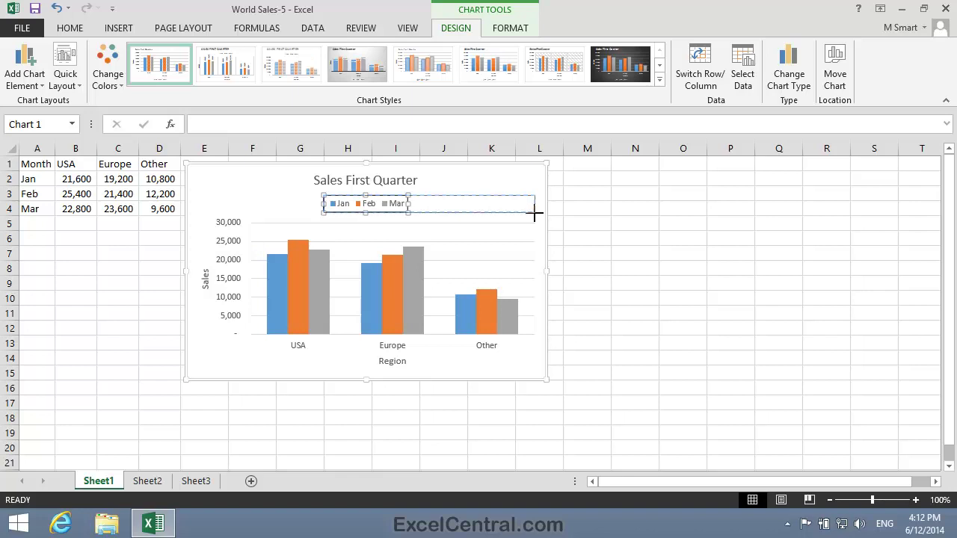
{"action": "left_click_drag", "start_coordinate": [534, 214], "coordinate": [534, 214]}
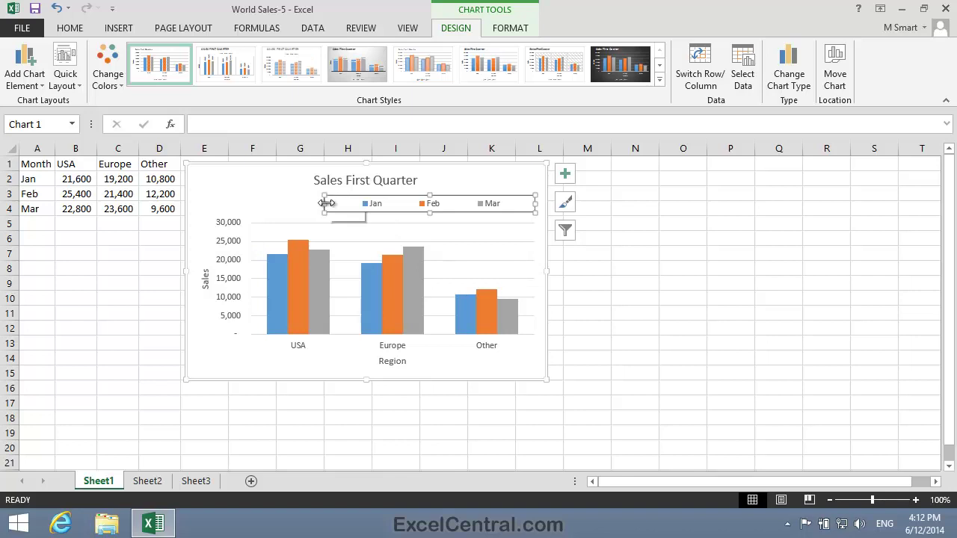
{"action": "left_click_drag", "start_coordinate": [325, 203], "coordinate": [249, 205]}
{"action": "left_click", "coordinate": [682, 250]}
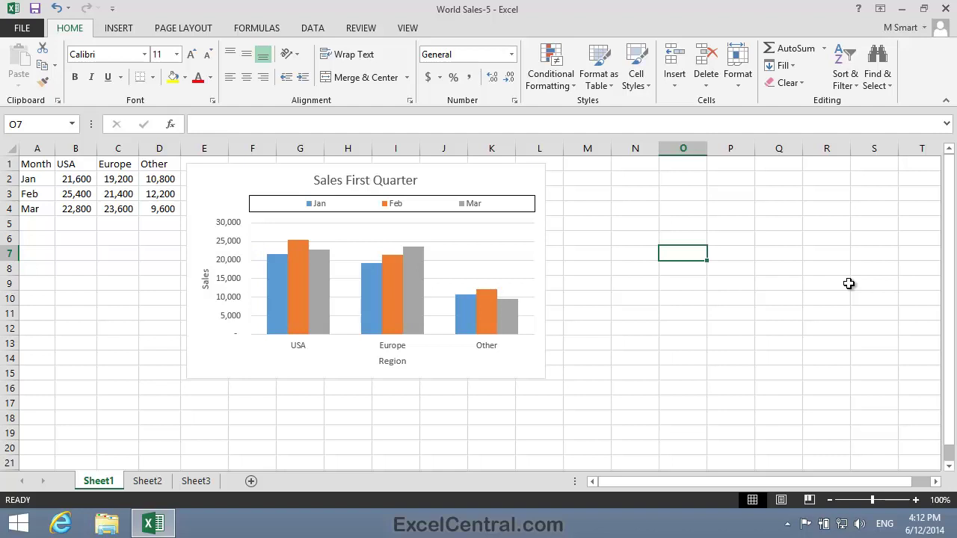
Step: Set the Jan/Feb/Mar legend font size to 14 pt from the Home tab
{"action": "left_click", "coordinate": [432, 195]}
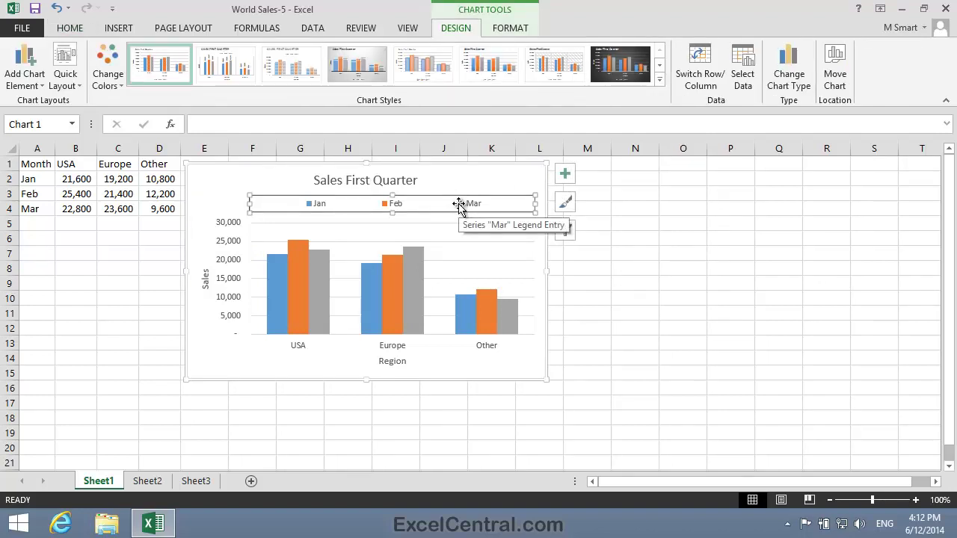
{"action": "left_click", "coordinate": [70, 29]}
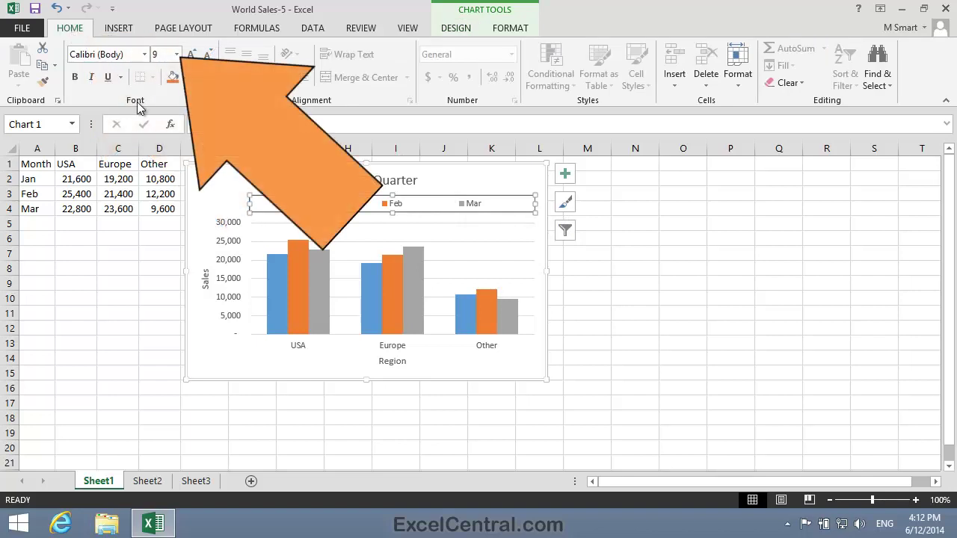
{"action": "left_click", "coordinate": [177, 56]}
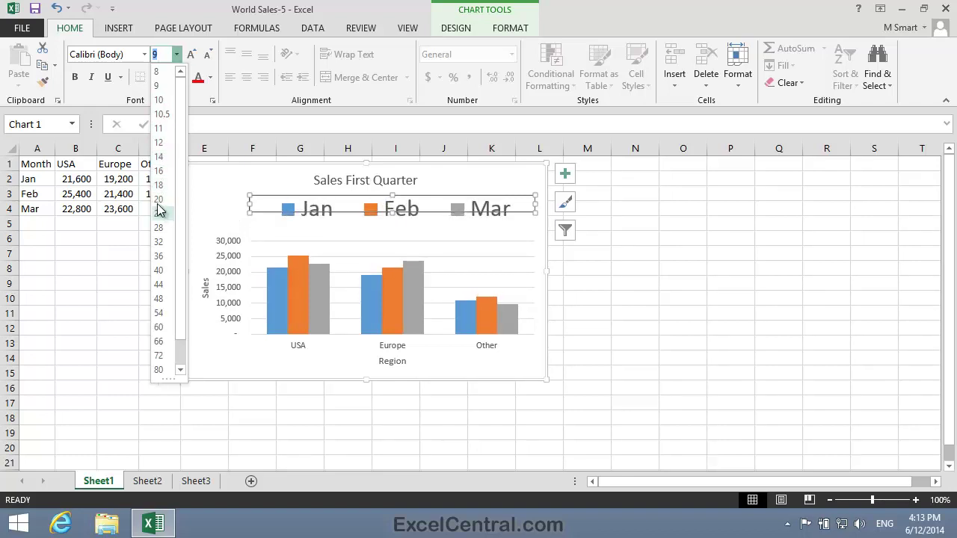
{"action": "left_click", "coordinate": [160, 156]}
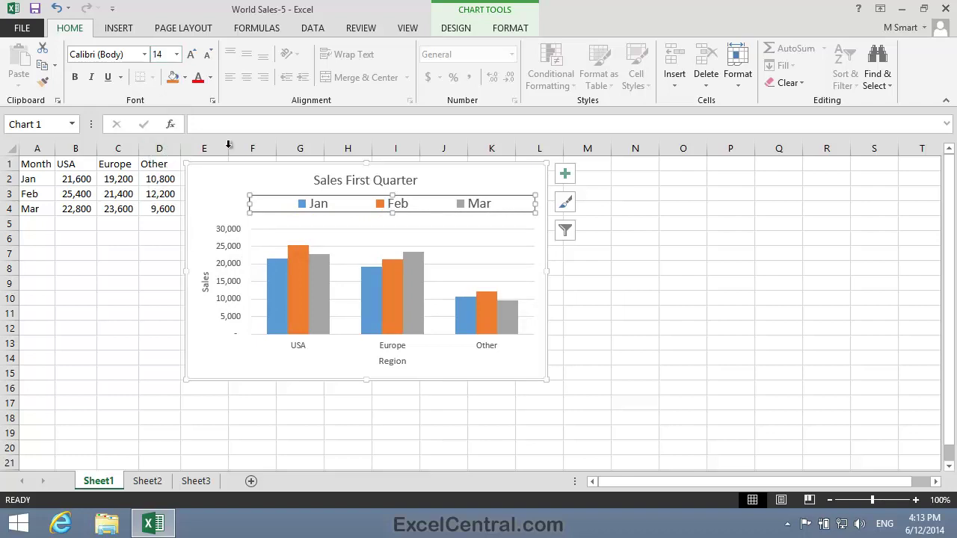
{"action": "left_click", "coordinate": [670, 269]}
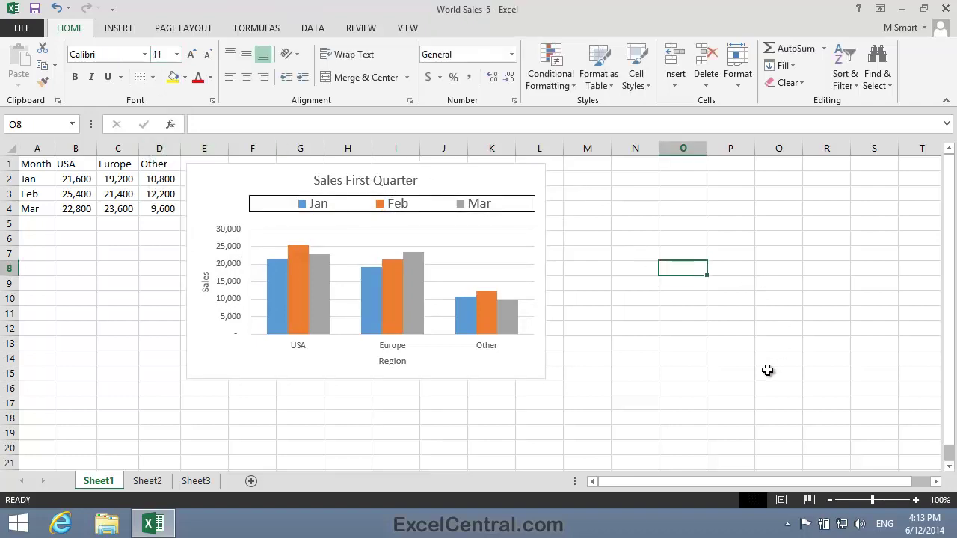
Step: Save As World Sales-6, one folder up in Excel 2013 Essential Skills
{"action": "key", "text": "ctrl+Home"}
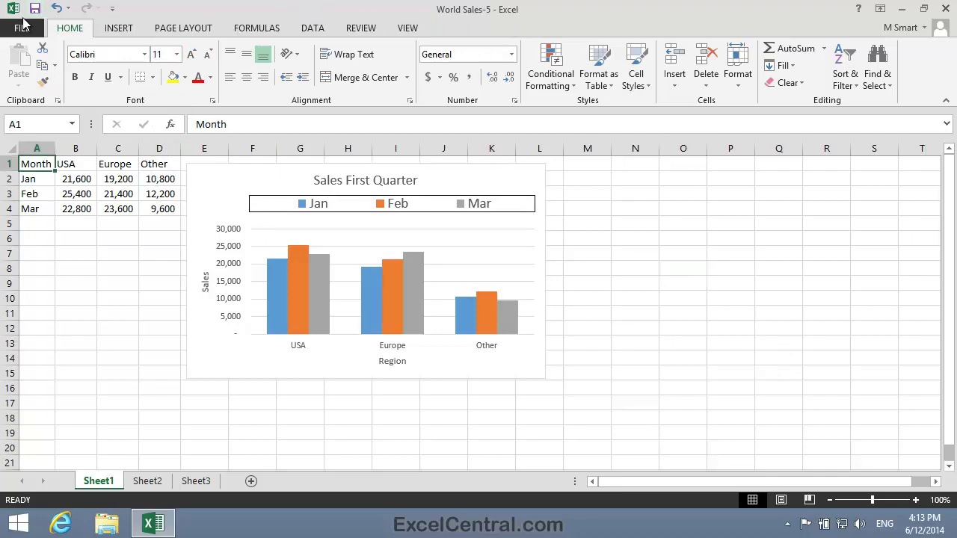
{"action": "left_click", "coordinate": [23, 29]}
{"action": "left_click", "coordinate": [37, 178]}
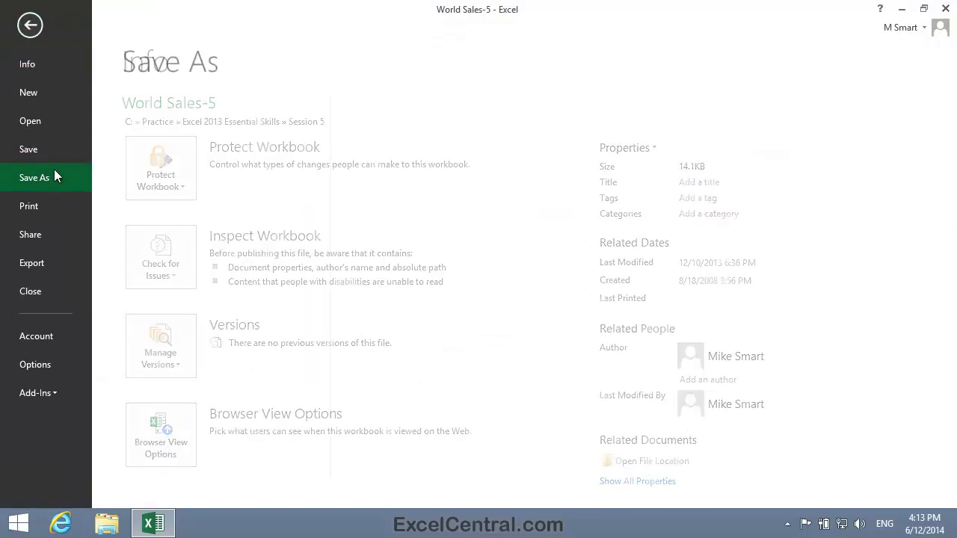
{"action": "left_click", "coordinate": [392, 457]}
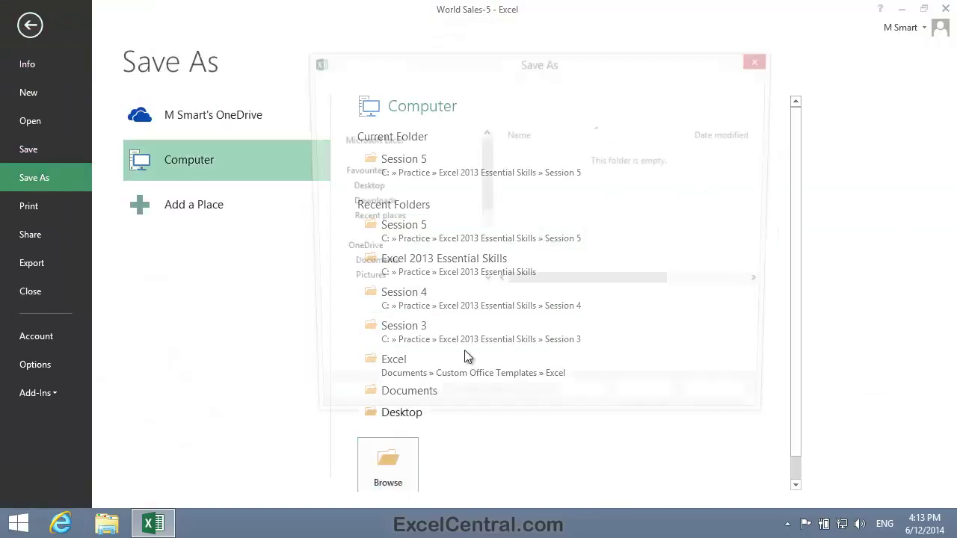
{"action": "left_click", "coordinate": [459, 306]}
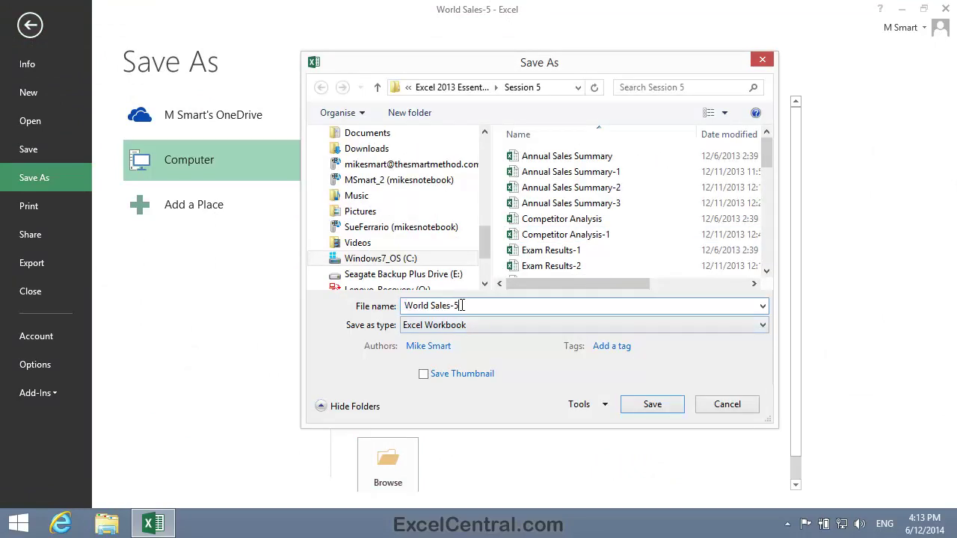
{"action": "key", "text": "BackSpace"}
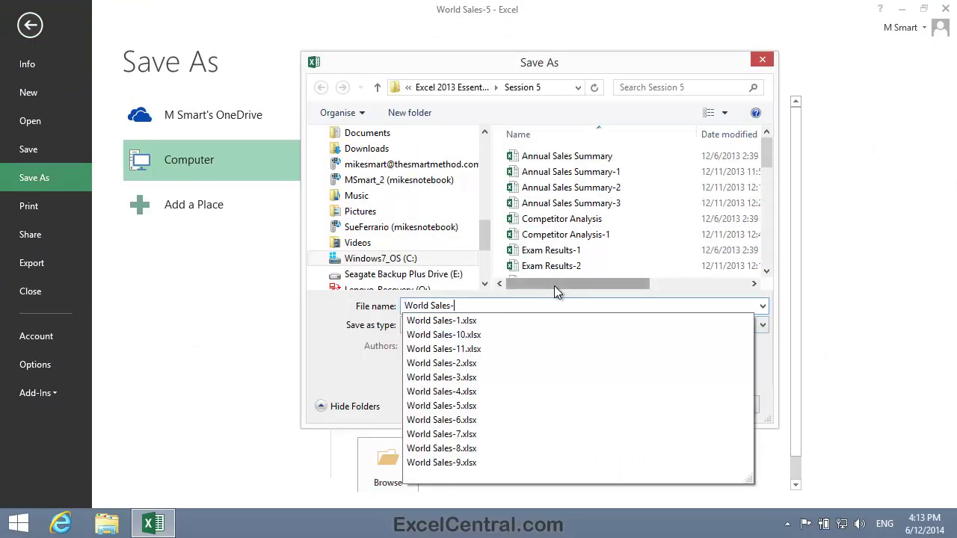
{"action": "type", "text": "6"}
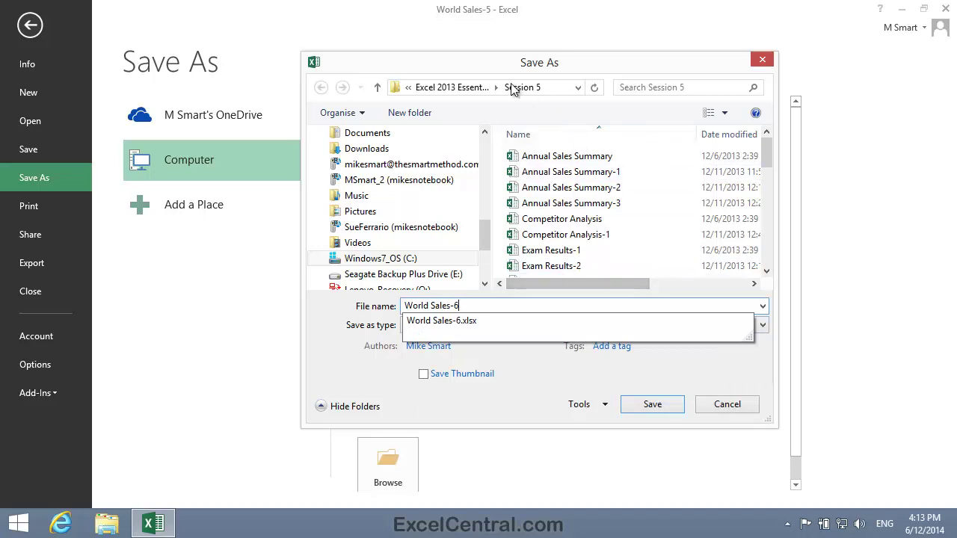
{"action": "left_click", "coordinate": [456, 87]}
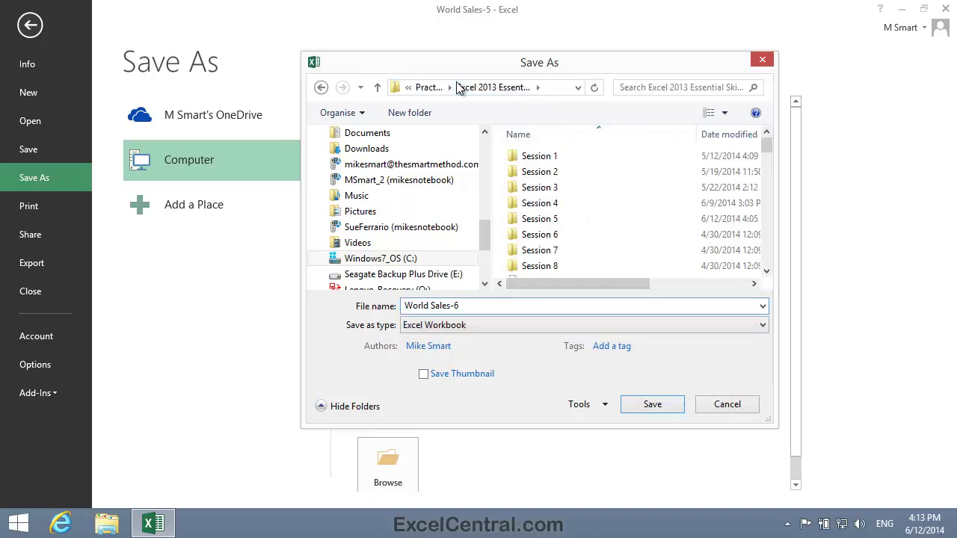
{"action": "left_click", "coordinate": [661, 408]}
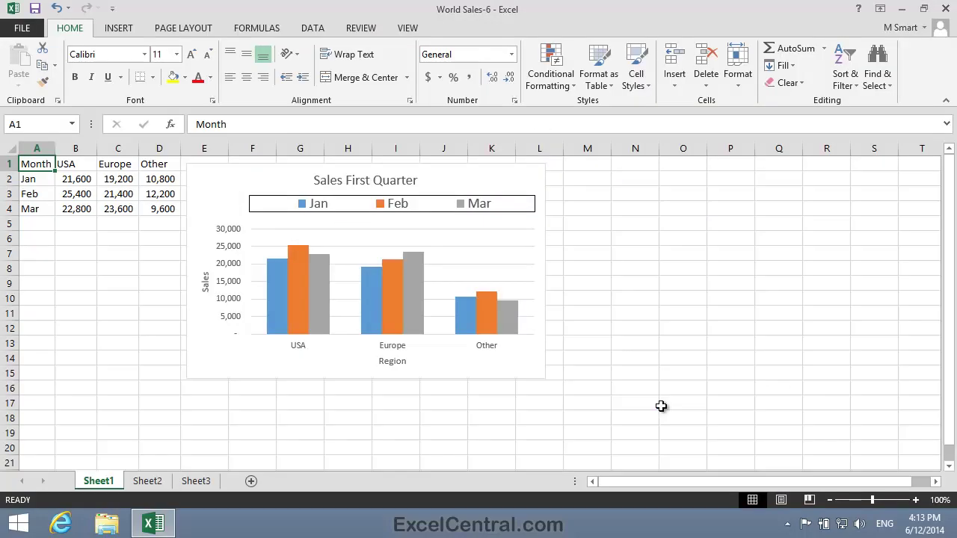